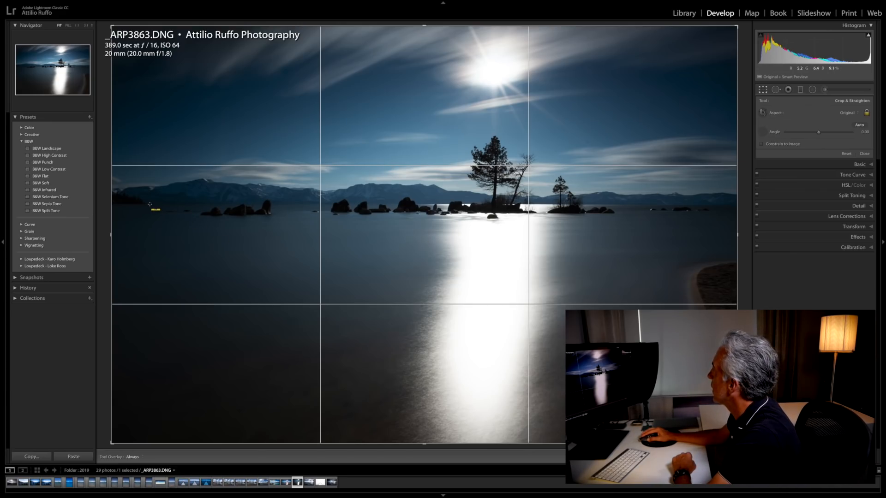
Step: Straighten the photo along the far shoreline, crop it to a 16 x 9 aspect ratio and shift the crop to include more sky
left_click_drag(148, 203, 752, 203)
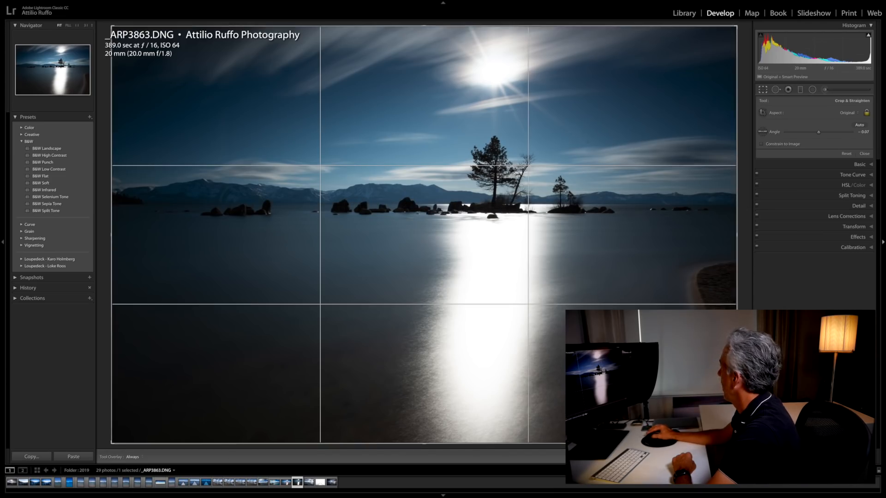
left_click(767, 90)
left_click(766, 91)
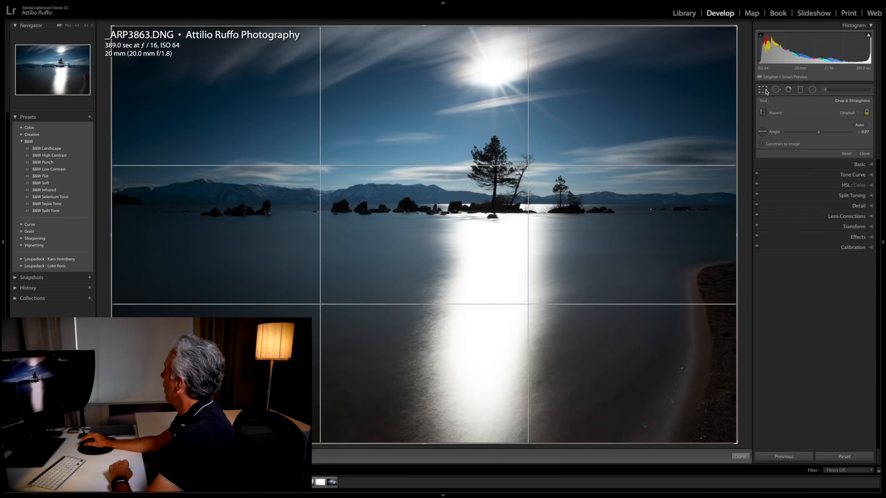
left_click(845, 114)
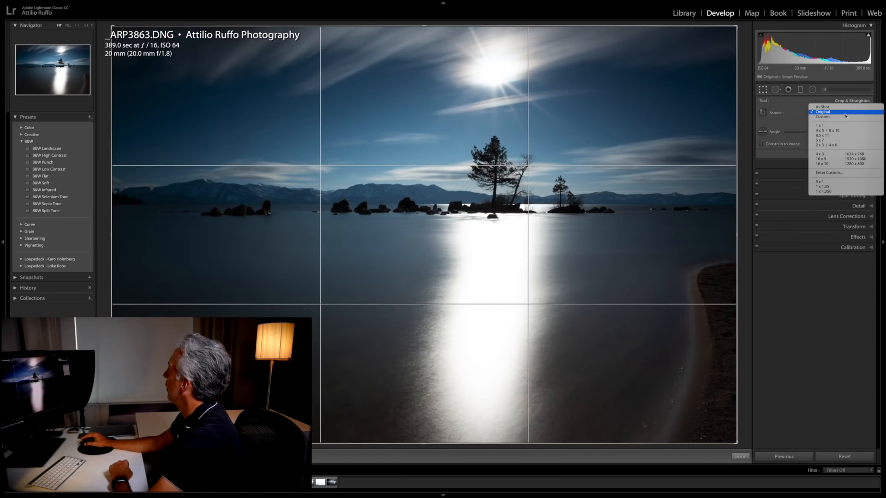
left_click(846, 160)
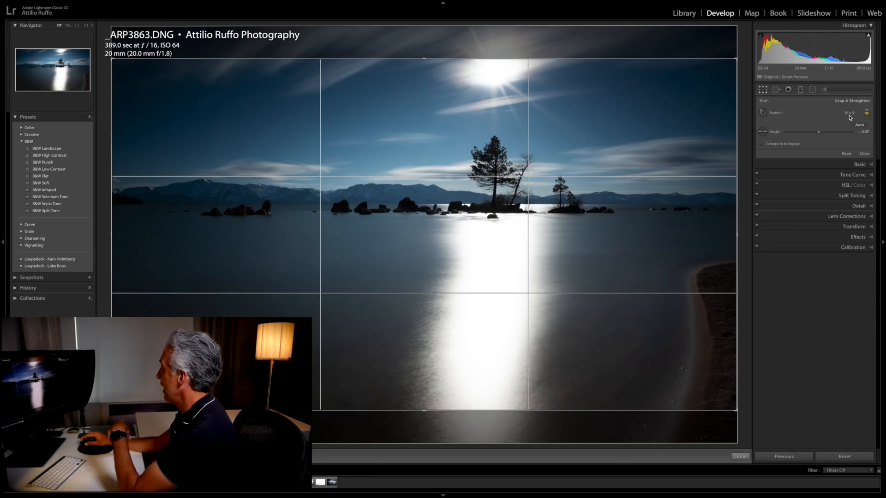
left_click_drag(381, 237, 387, 291)
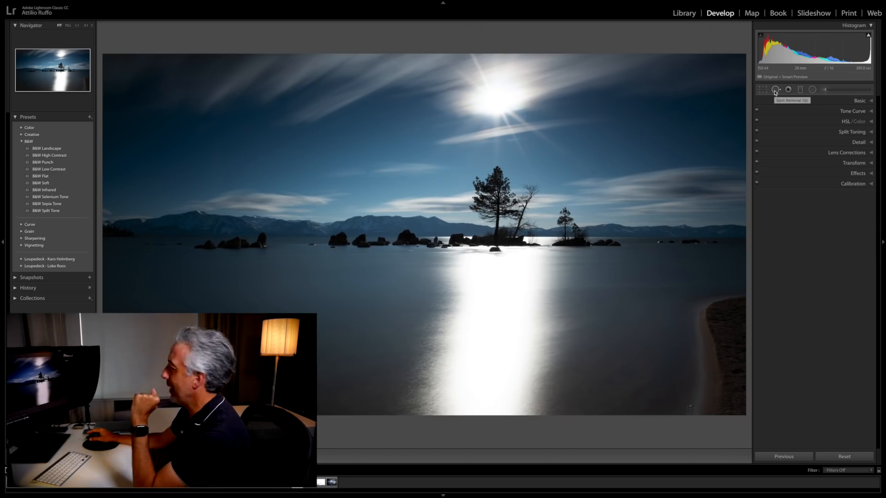
Step: Clone out the dust spot in the sky and one on the water with a size 75 Spot Removal brush, using spot visualization
left_click(591, 173)
left_click_drag(589, 192, 501, 197)
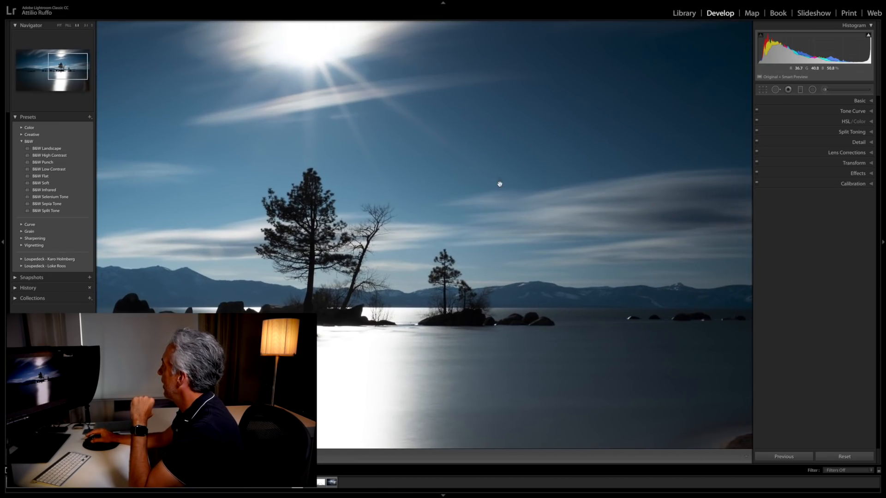
left_click(498, 184)
left_click(596, 175)
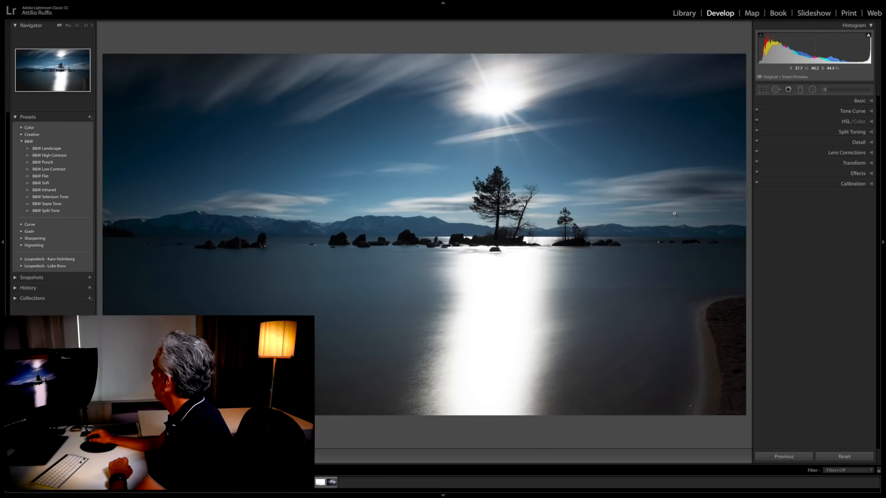
left_click(775, 91)
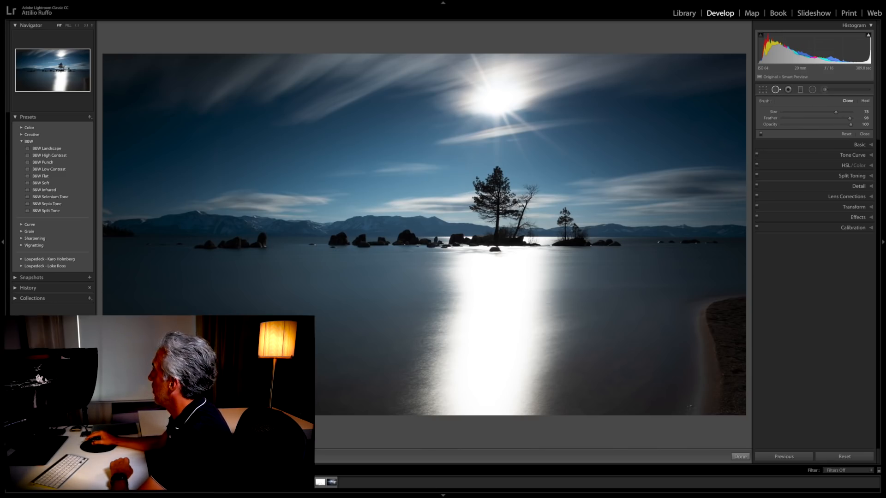
key("a")
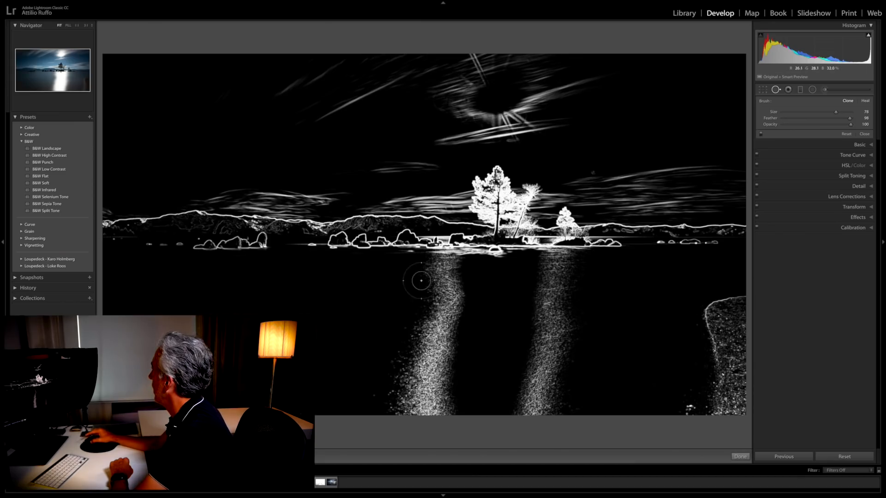
scroll(588, 178, "down", 1)
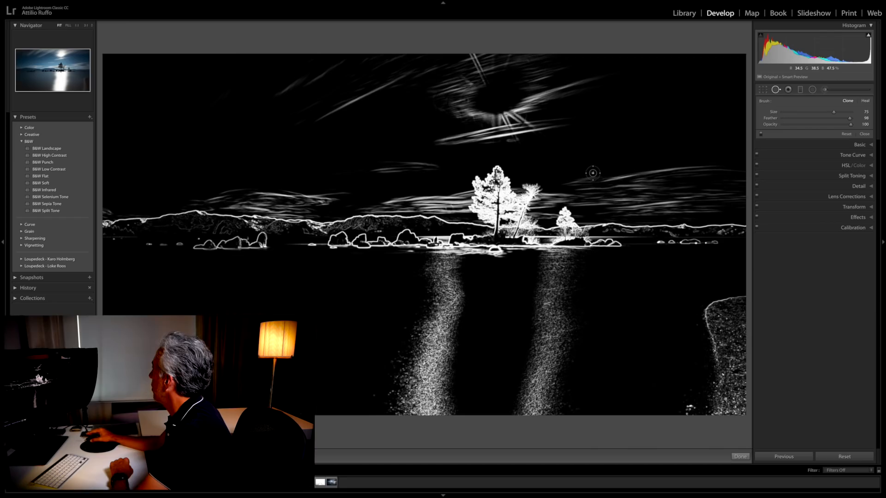
left_click(592, 173)
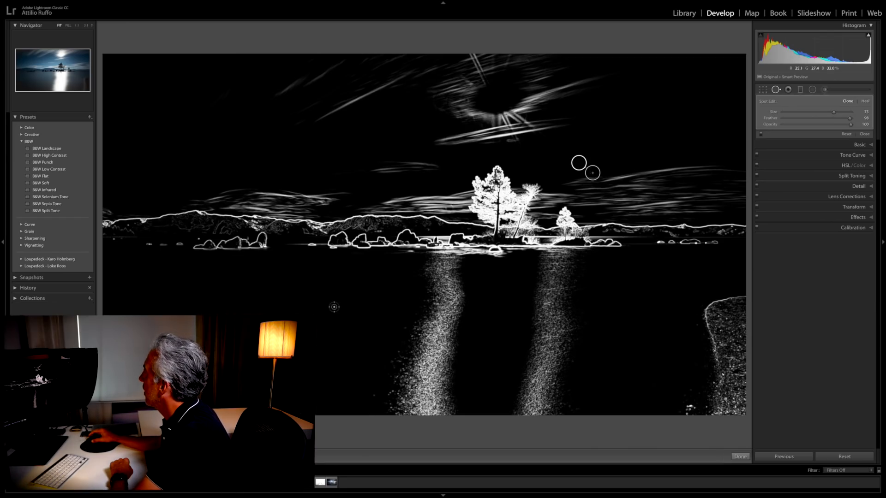
left_click(344, 282)
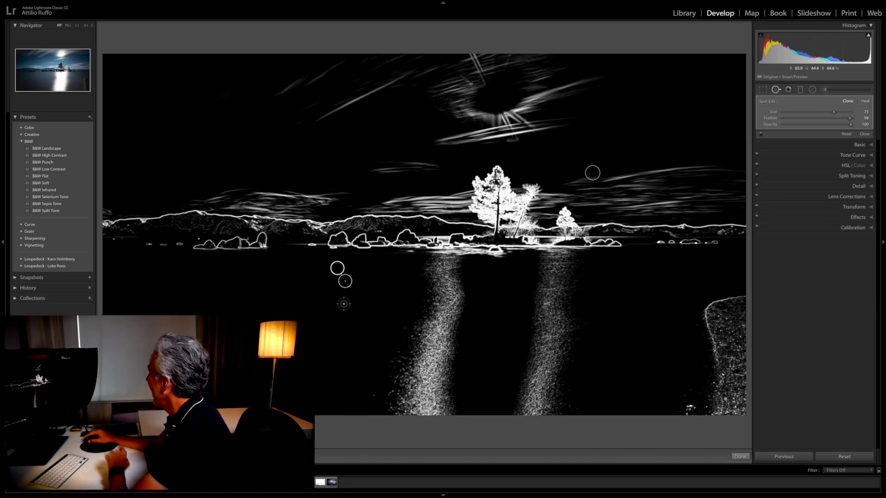
left_click(864, 134)
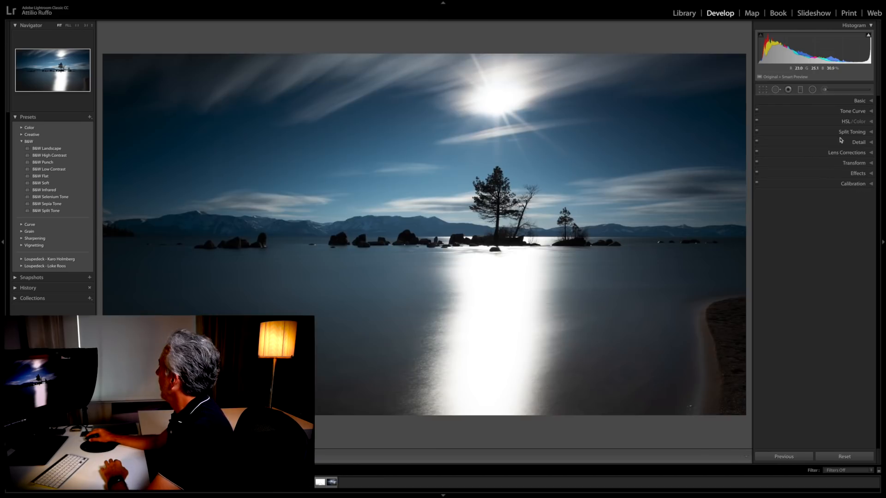
Step: Apply the Adobe Landscape profile and set the white balance by sampling the light cloud above the mountains
left_click(861, 101)
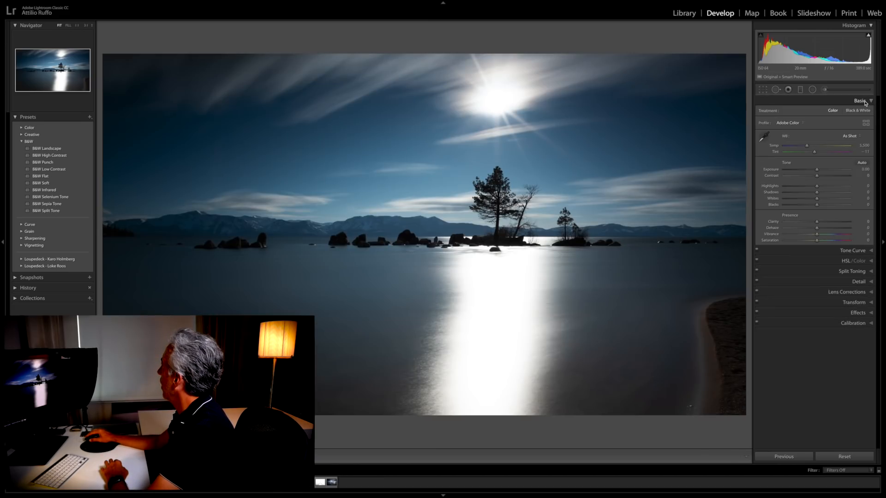
left_click(791, 123)
left_click(792, 127)
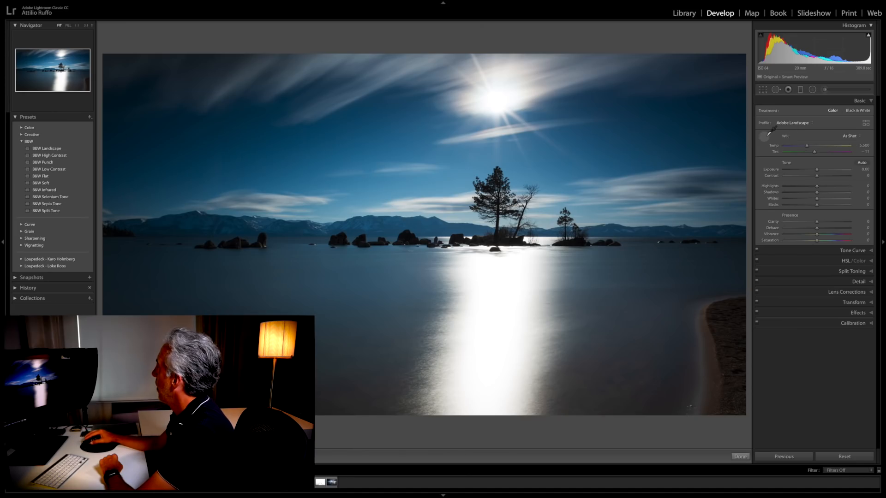
left_click(405, 202)
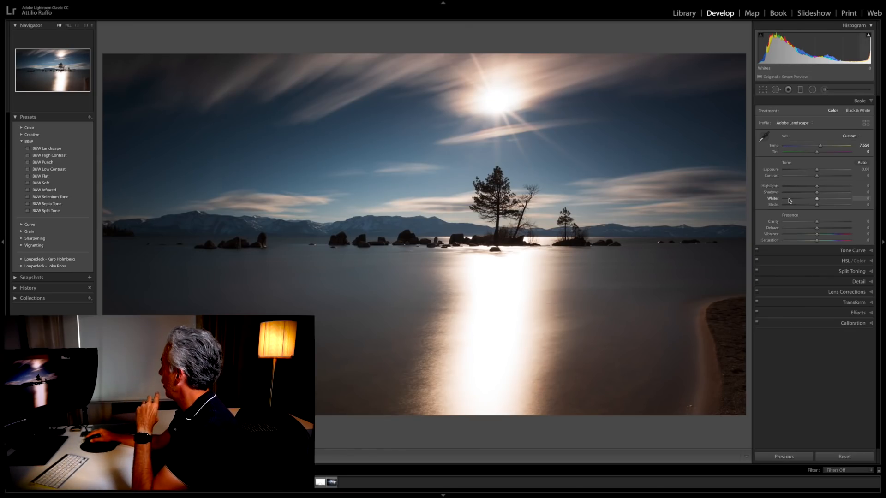
Step: Set Exposure +0.70, Highlights -61, Shadows +35, Whites +18, Blacks -27, Clarity +5, Dehaze +4, Vibrance +20 and Saturation +9
left_click_drag(818, 173, 829, 197)
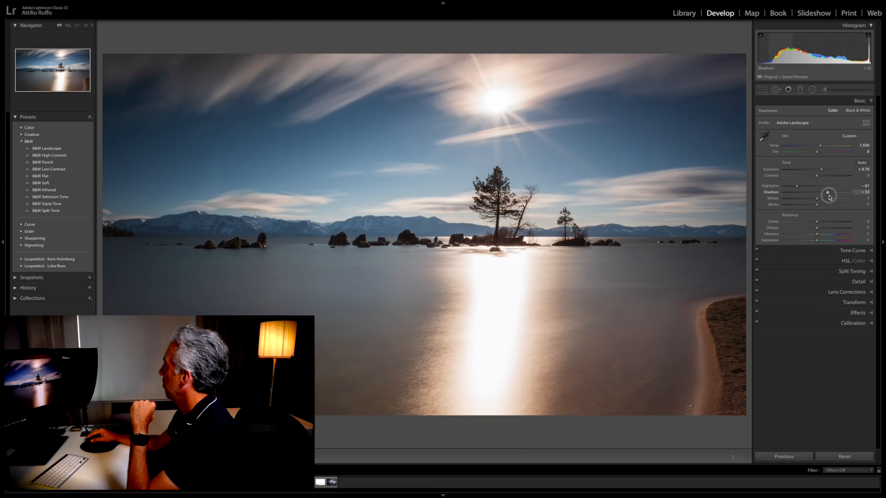
left_click_drag(828, 197, 830, 197)
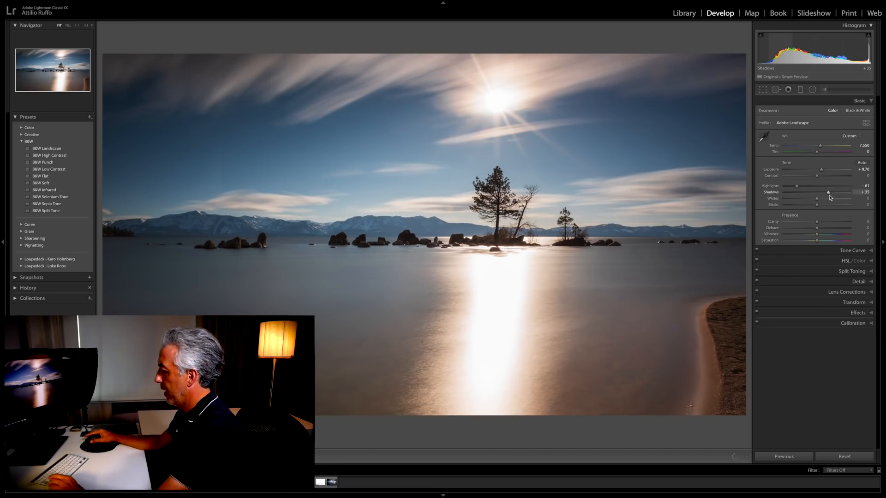
double_click(777, 201, "shift")
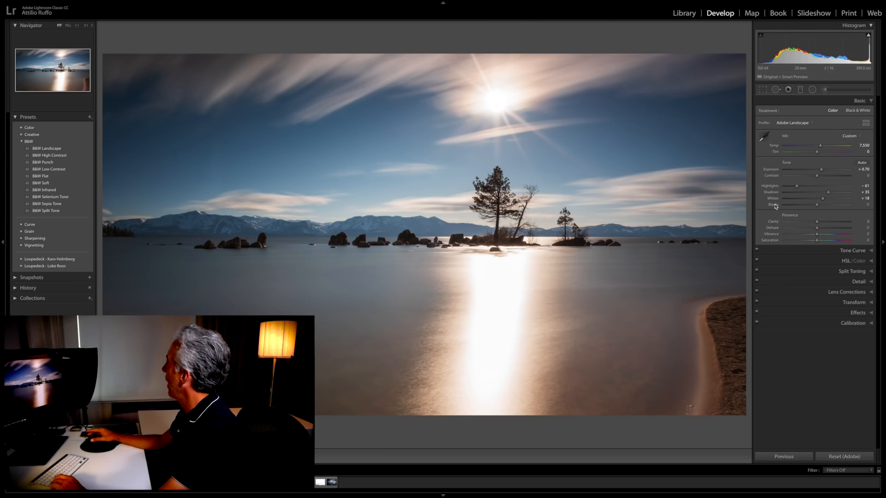
double_click(776, 206, "shift")
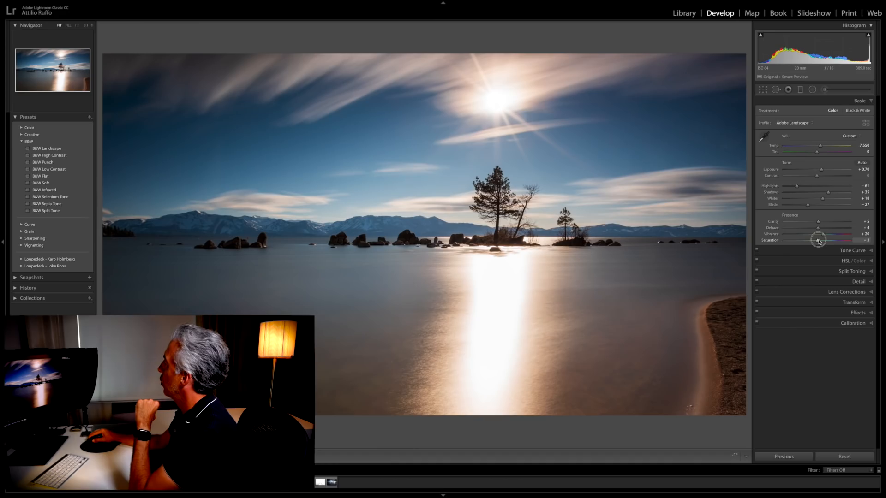
left_click_drag(820, 241, 821, 241)
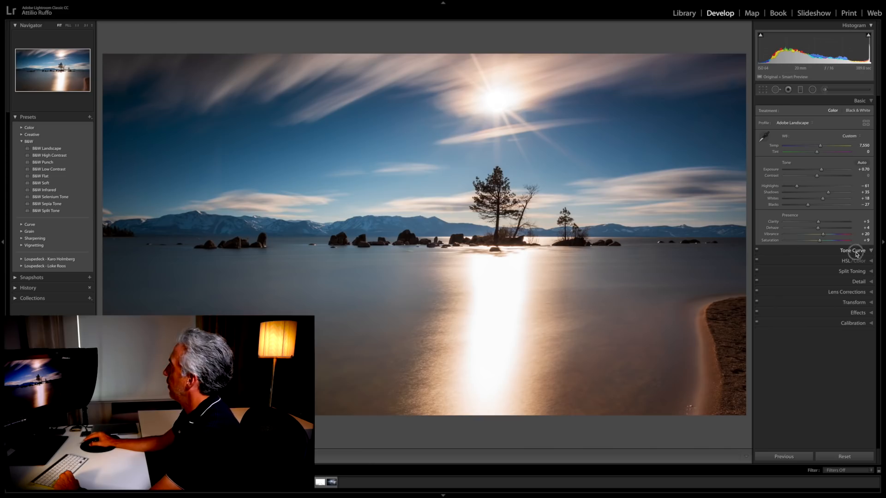
Step: Apply the Medium Contrast point curve to the photo's tone curve
left_click(853, 250)
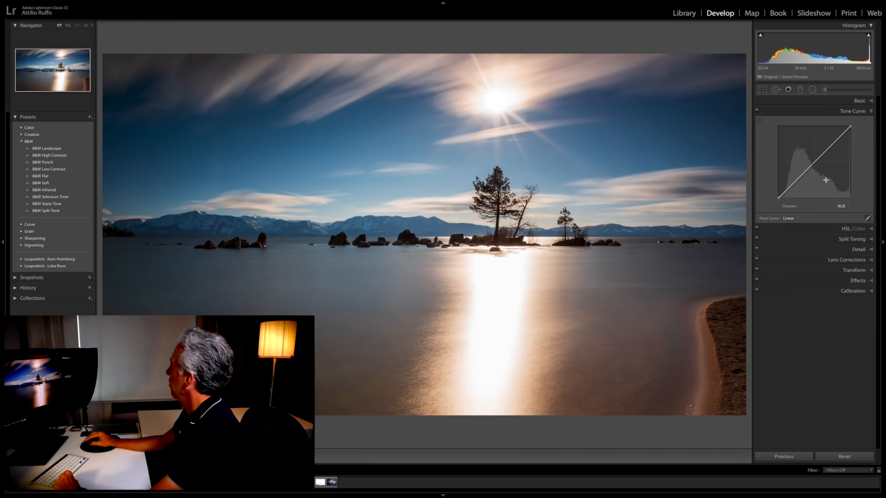
left_click(789, 219)
left_click(797, 224)
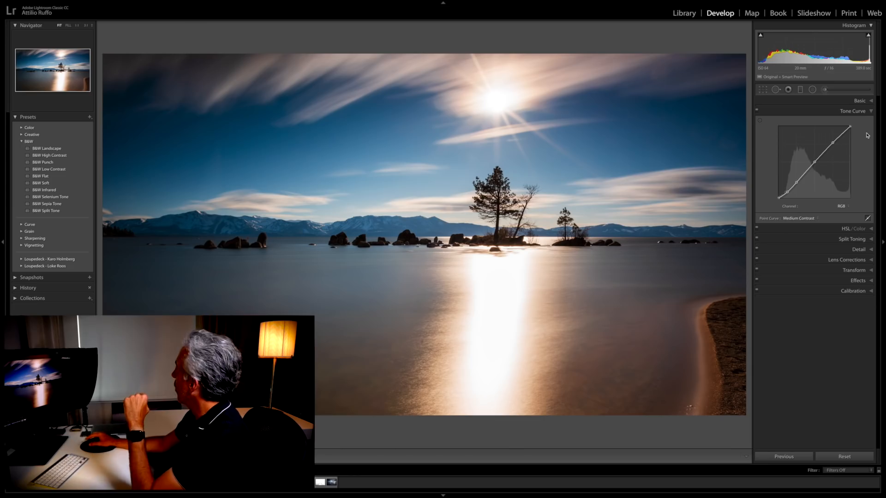
Step: Tone the highlights in Split Toning with hue 34 and saturation 17
left_click(848, 240)
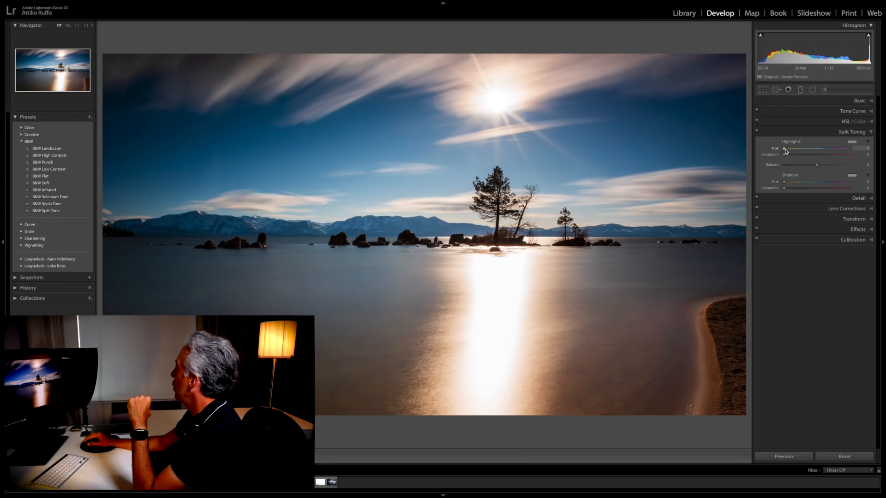
left_click_drag(784, 150, 786, 151)
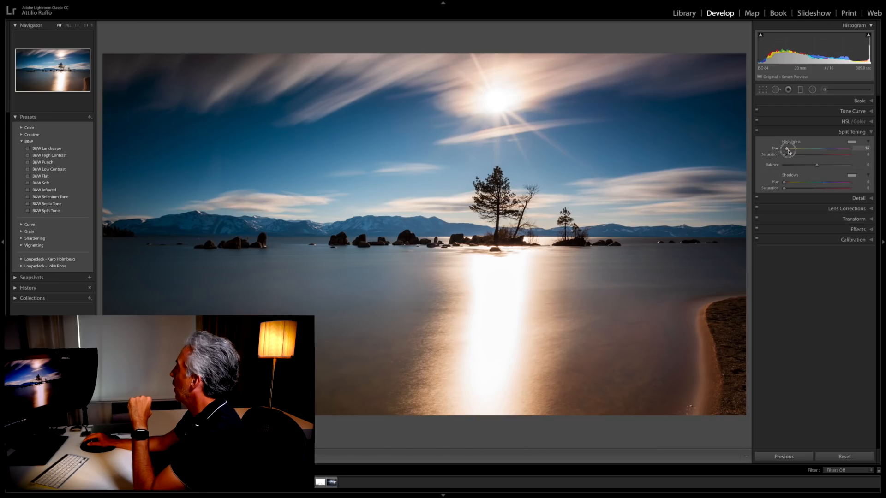
left_click_drag(789, 153, 791, 153)
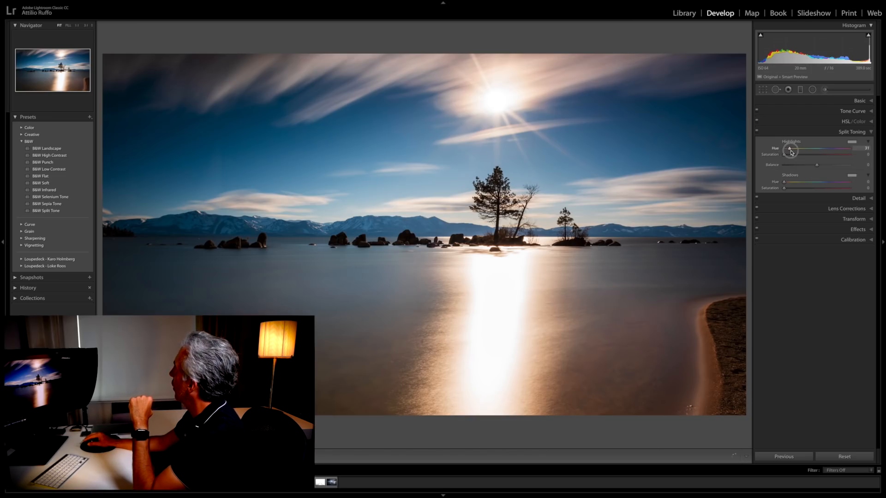
left_click_drag(790, 152, 797, 159)
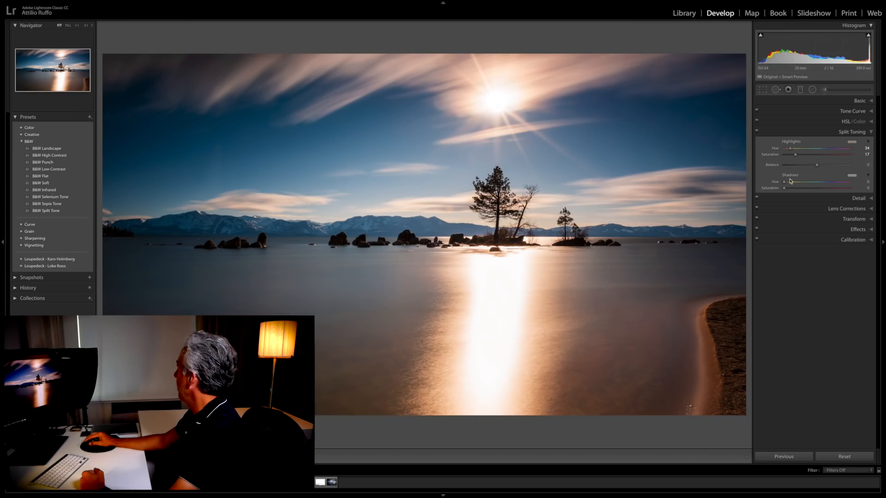
Step: Tone the shadows with hue 202 and saturation 11, set the split toning balance to +29 and the highlights saturation to 20
left_click_drag(786, 183, 824, 184)
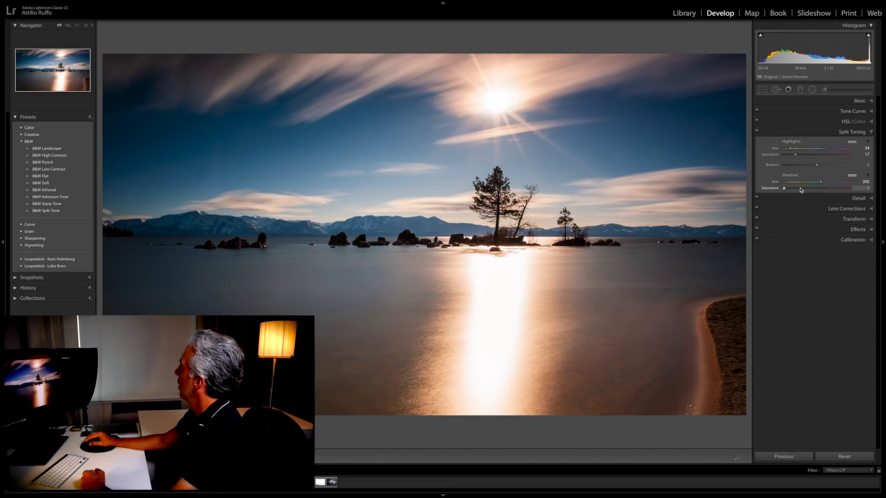
left_click_drag(784, 189, 789, 188)
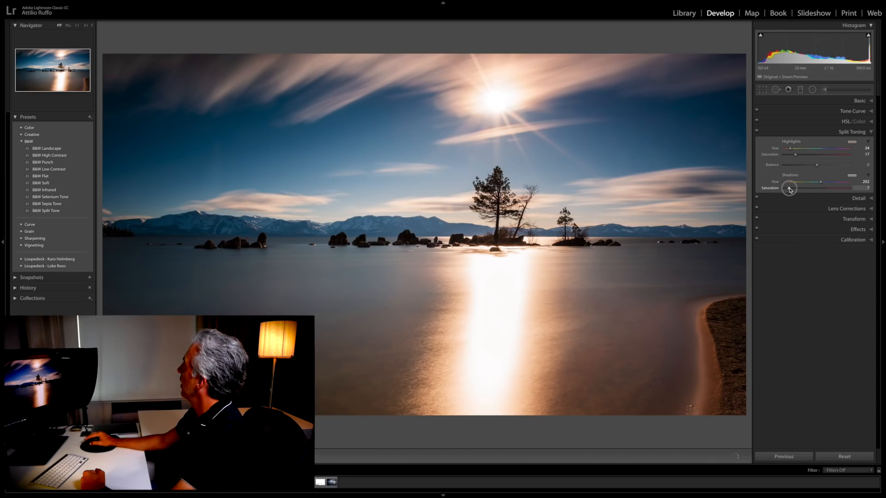
left_click_drag(792, 190, 829, 170)
left_click(816, 166)
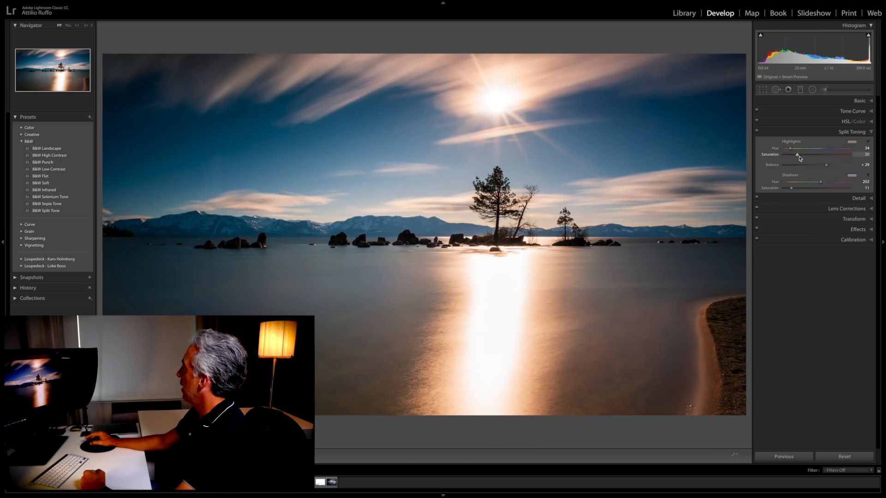
Step: Sharpen the photo with Radius 0.6, Detail 95 and Amount 56, judging the rocks and trees at full size
left_click(861, 198)
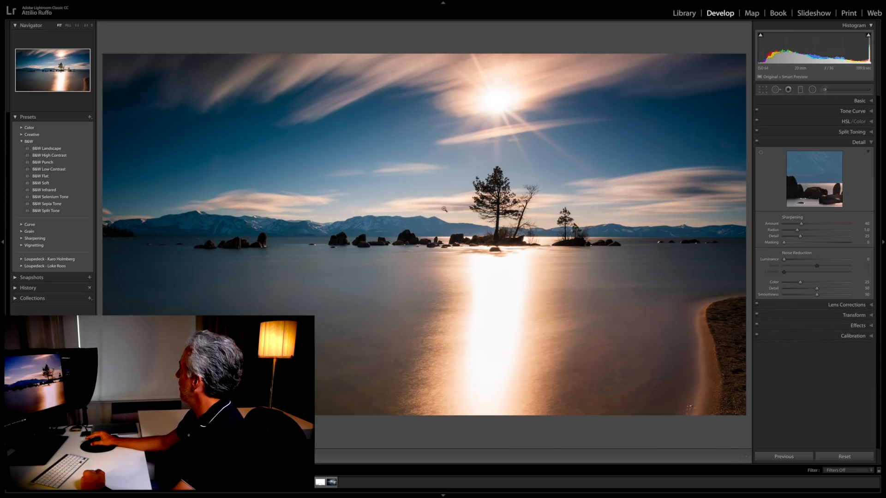
left_click(401, 237)
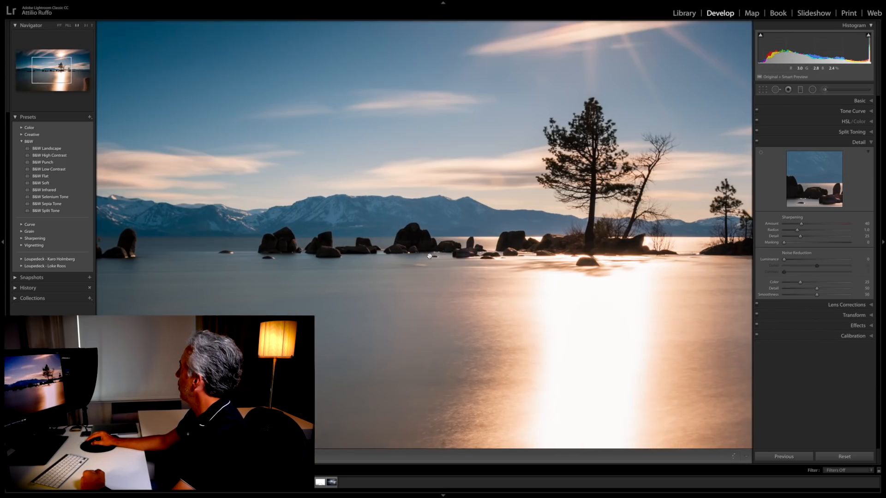
left_click(788, 230)
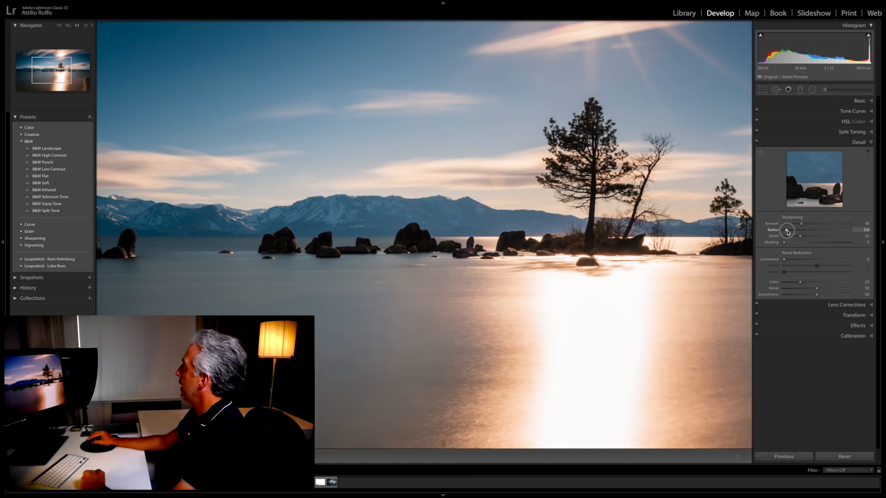
left_click_drag(790, 235, 834, 235)
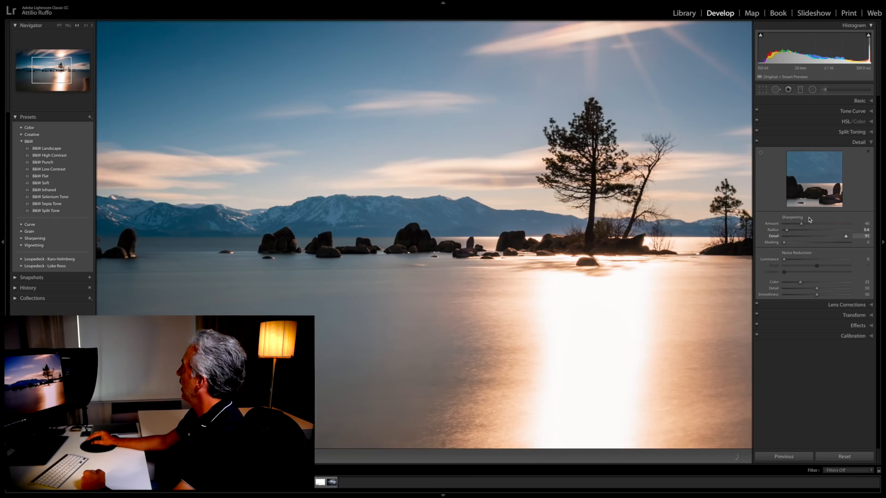
left_click(808, 224)
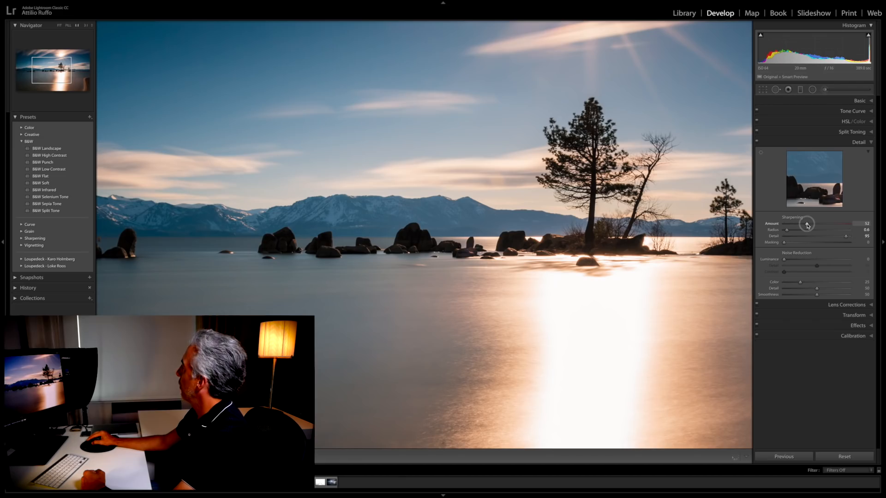
left_click_drag(807, 226, 809, 226)
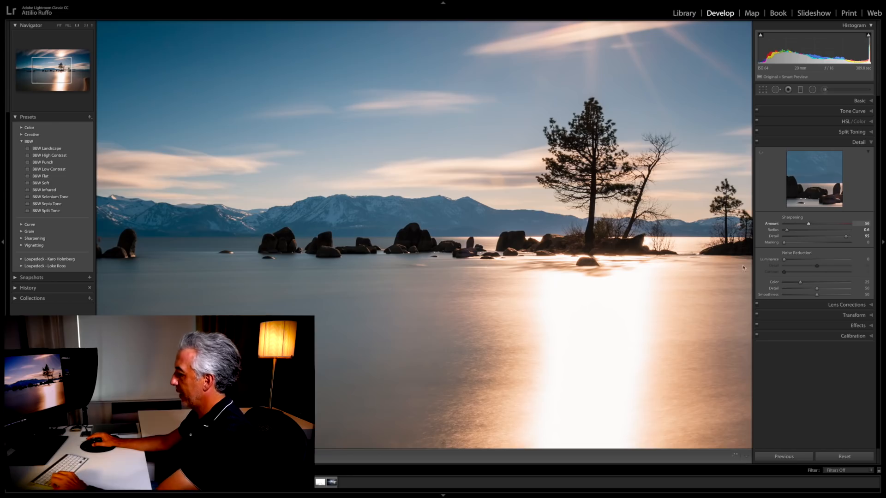
Step: Set the sharpening Masking to 50 on the whole photo while previewing the edge mask
left_click(615, 319)
key("alt")
left_click_drag(784, 244, 818, 246)
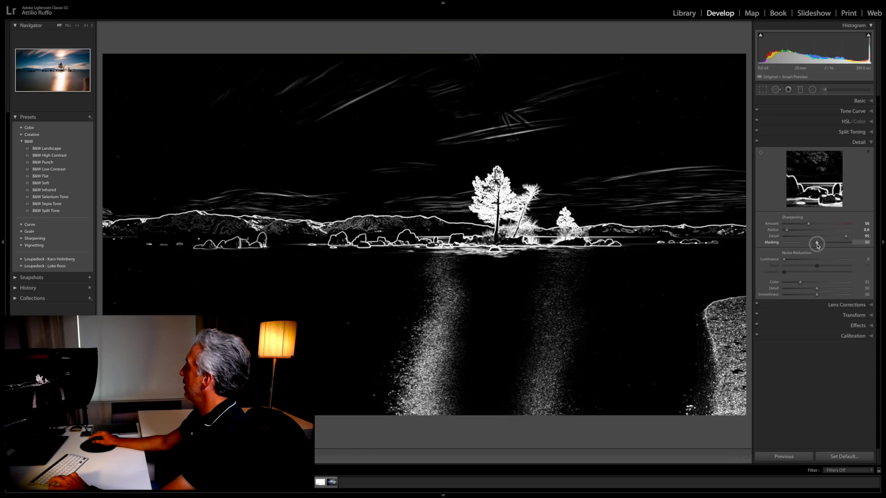
mouse_move(817, 245)
left_mouse_down()
mouse_move(856, 247)
mouse_move(817, 247)
left_mouse_up()
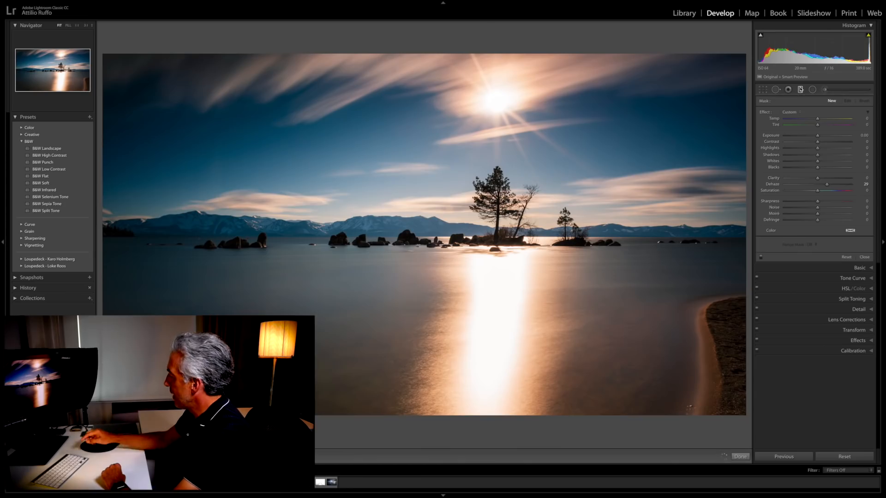
Step: Close the graduated filter and compare the edited photo with its unedited version
key("m")
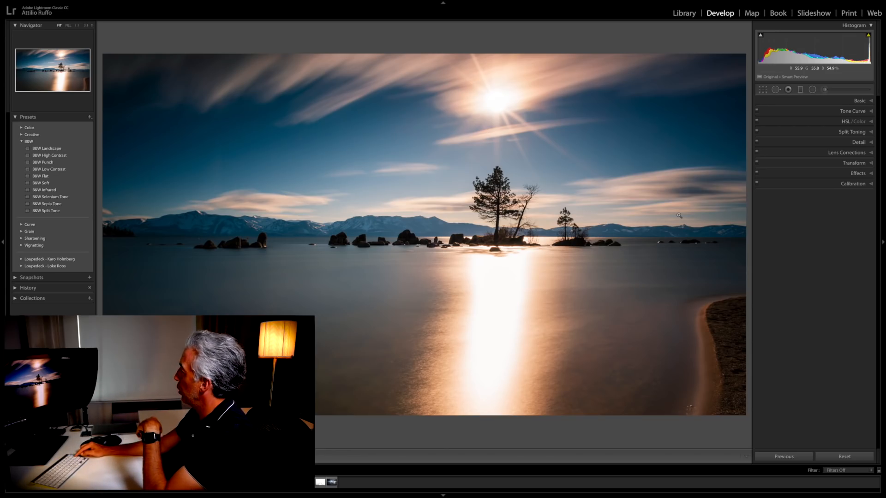
key("backslash")
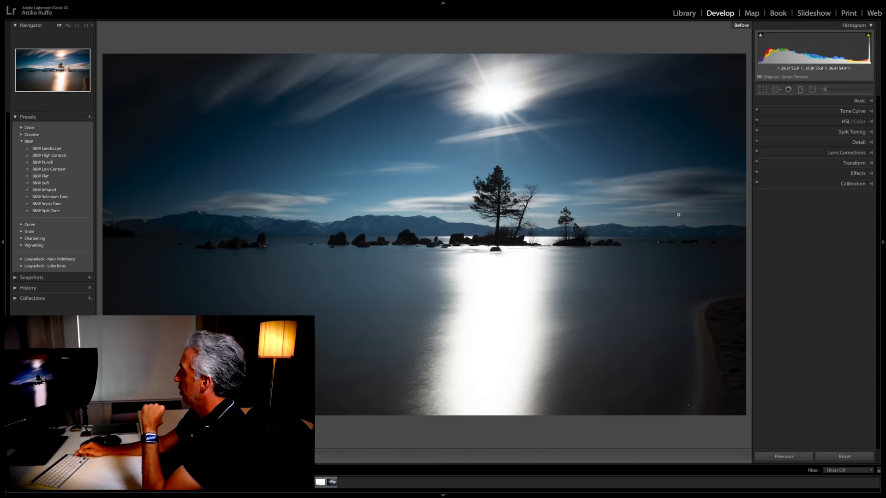
key("backslash")
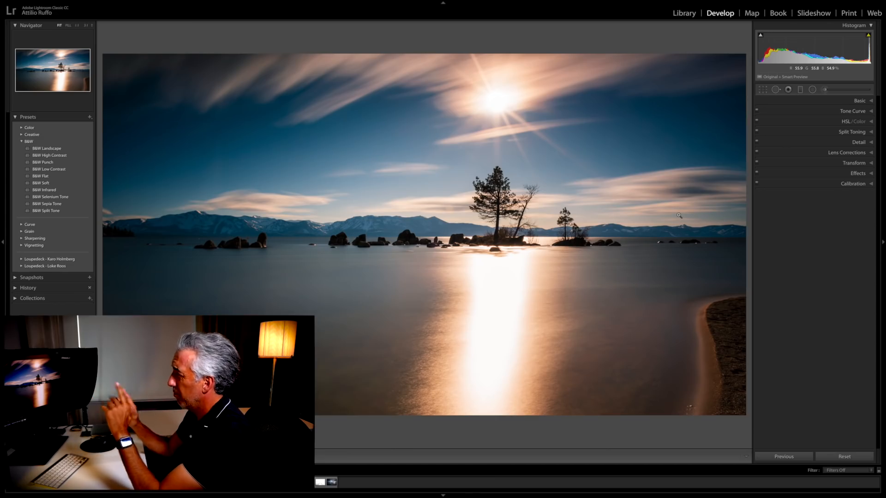
Step: Add a straight horizontal graduated filter rising from the foreground water, with its centre line just below the island's waterline
left_click(800, 89)
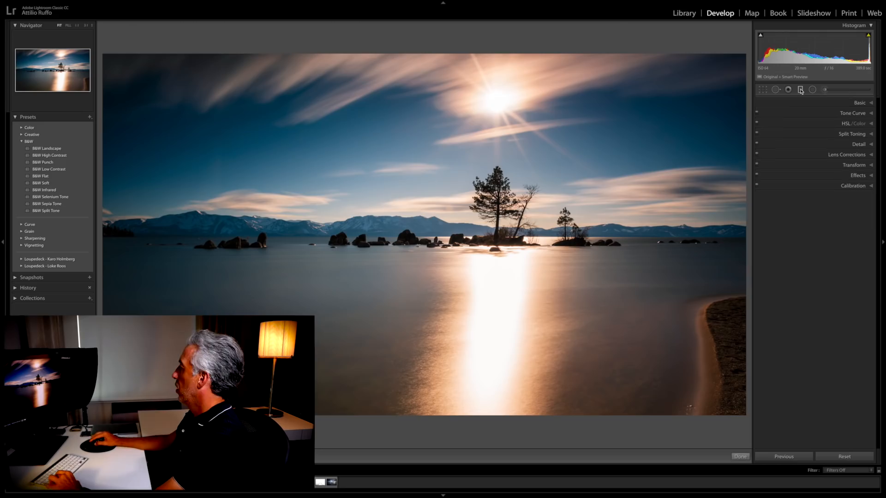
key("shift")
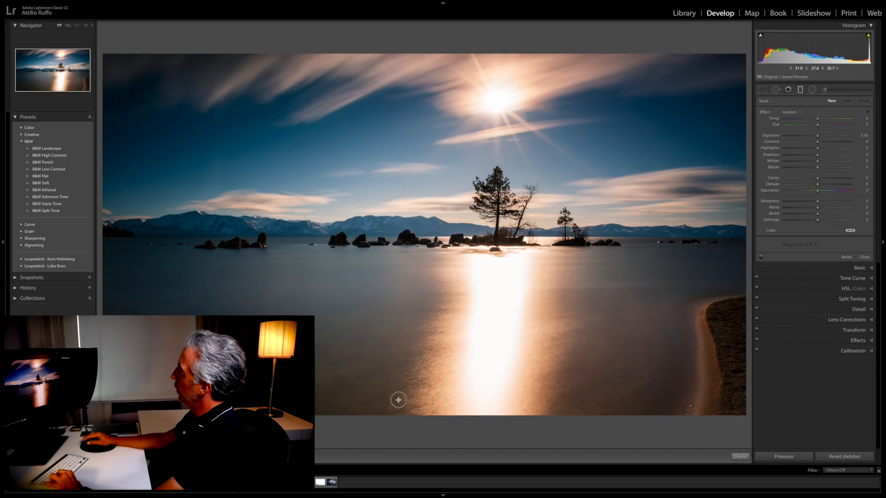
left_click_drag(436, 226, 426, 191)
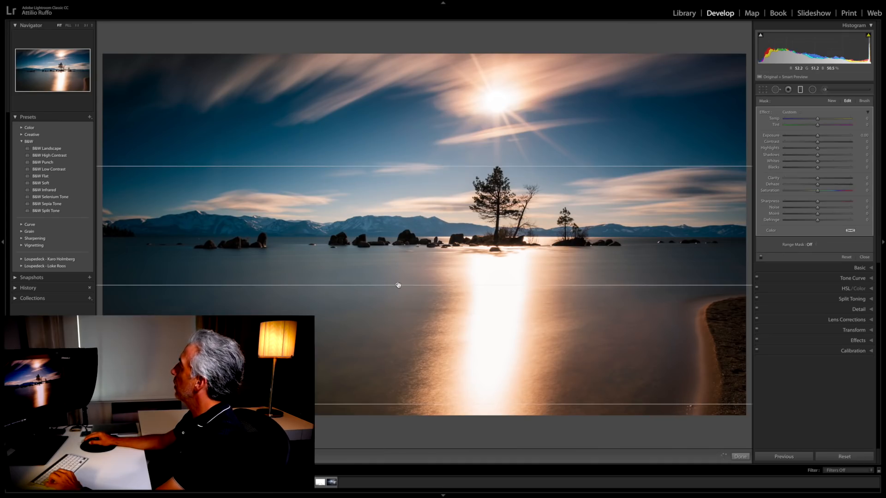
left_click_drag(398, 285, 447, 257)
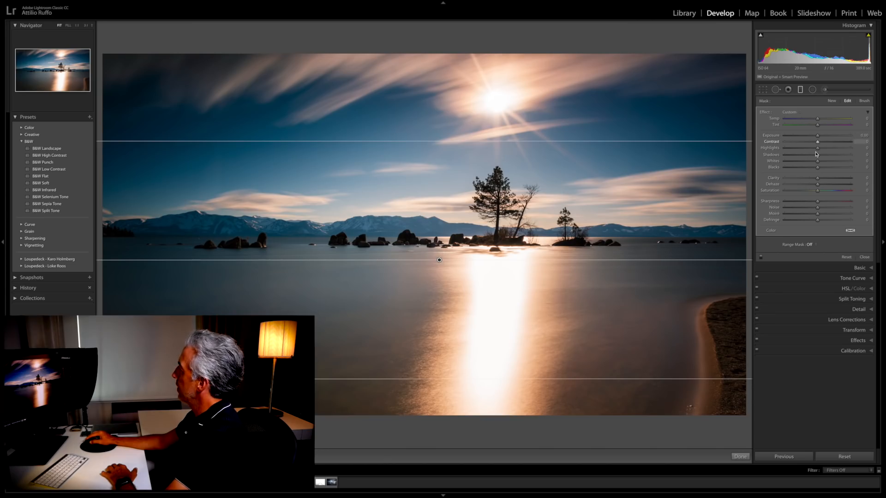
Step: Set the water filter's Highlights to -23 and Shadows to 72
left_click_drag(817, 148, 798, 153)
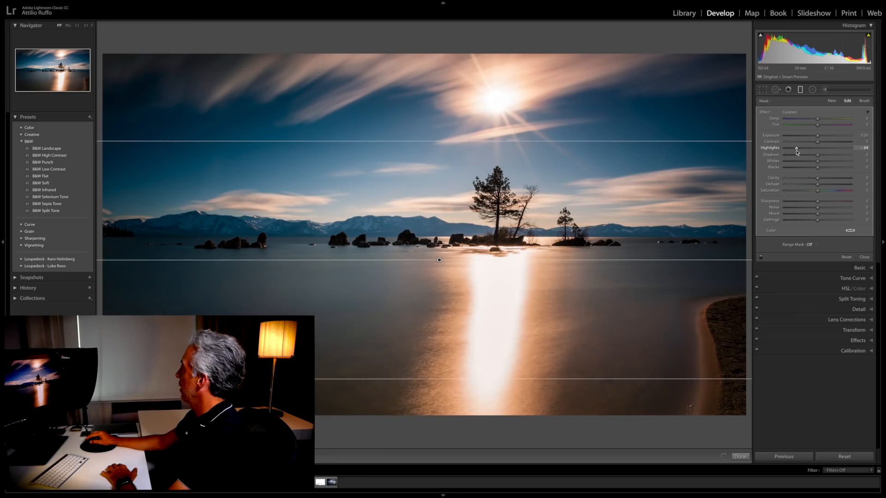
left_click_drag(796, 152, 810, 152)
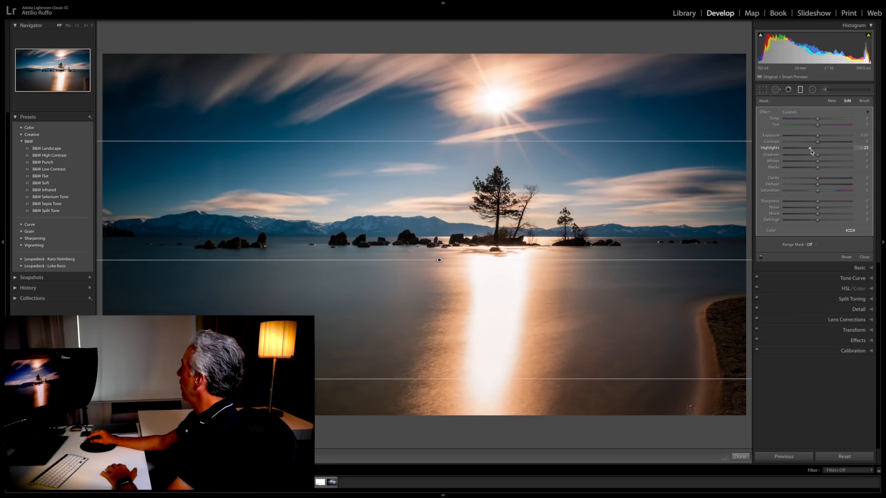
left_click_drag(817, 156, 841, 156)
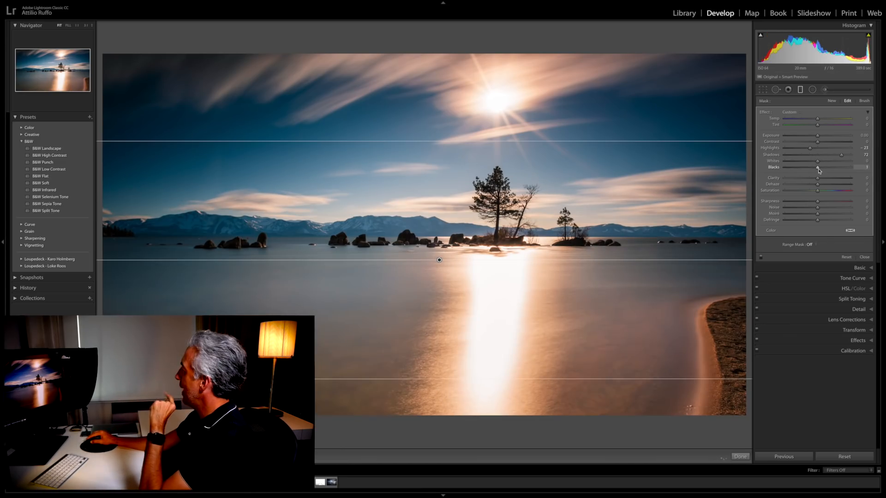
Step: Set the water filter's Blacks to -11, raise its Dehaze slightly and finish editing the filter
left_click_drag(818, 170, 816, 171)
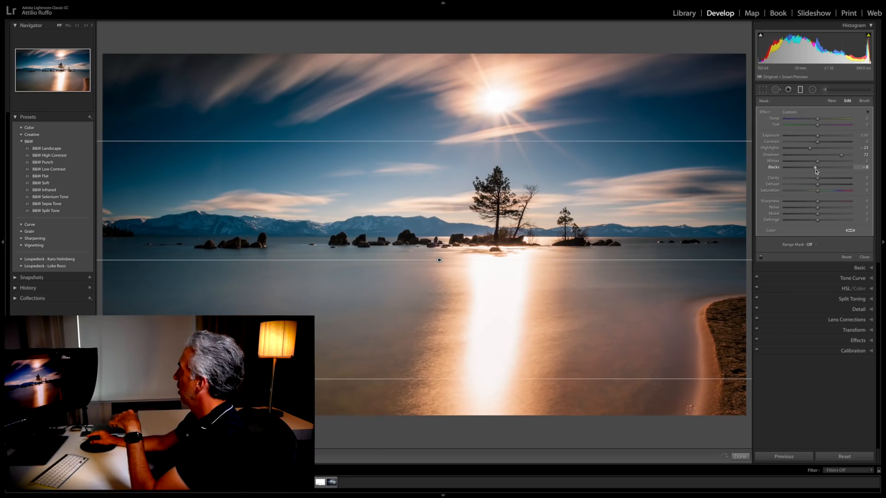
left_click(816, 171)
left_click_drag(816, 172, 813, 172)
left_click(818, 184)
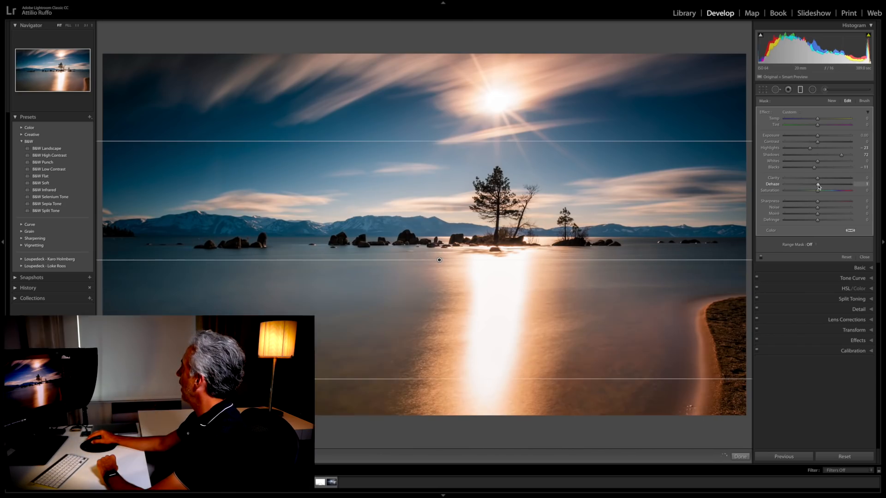
left_click(818, 185)
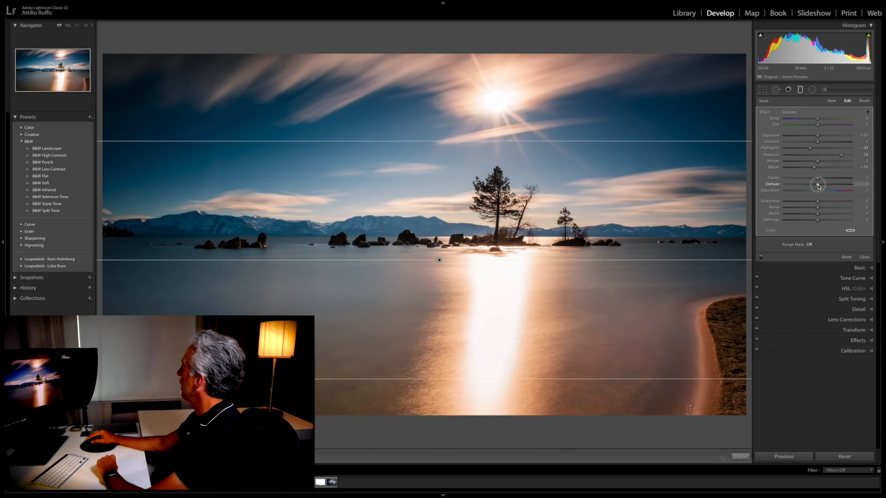
left_click_drag(819, 186, 825, 187)
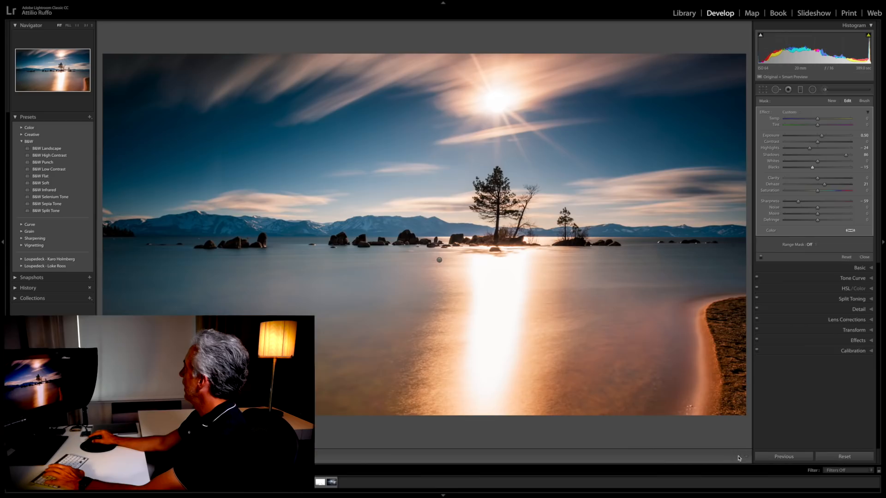
key("ctrl+1")
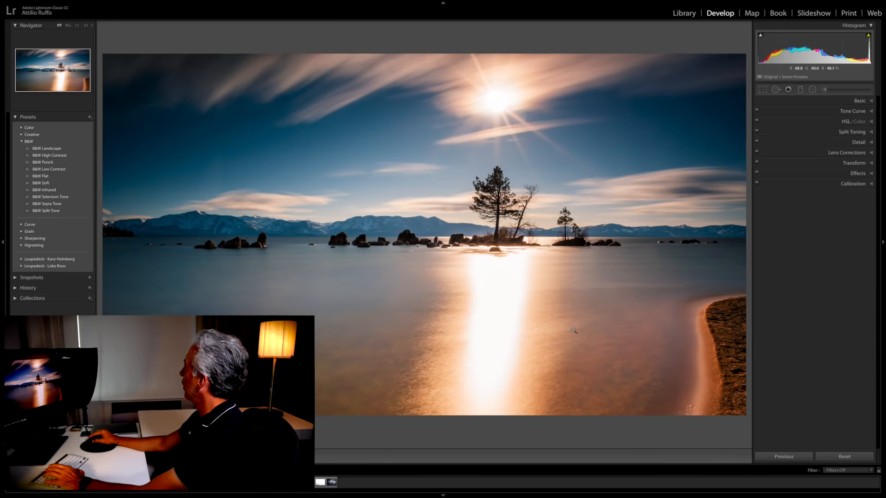
Step: Add a second horizontal graduated filter over the sky, set its Highlights to -71 and adjust its Contrast slightly
left_click(797, 90)
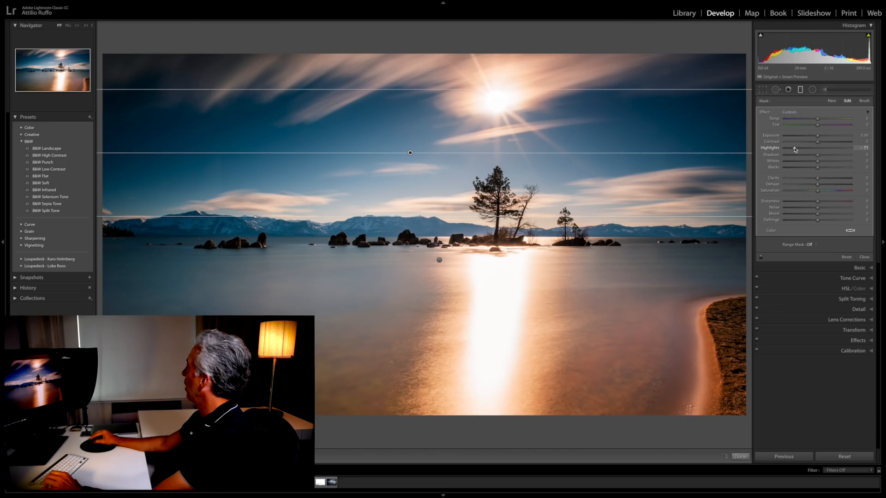
mouse_move(818, 141)
left_mouse_down()
mouse_move(826, 144)
mouse_move(818, 145)
left_mouse_up()
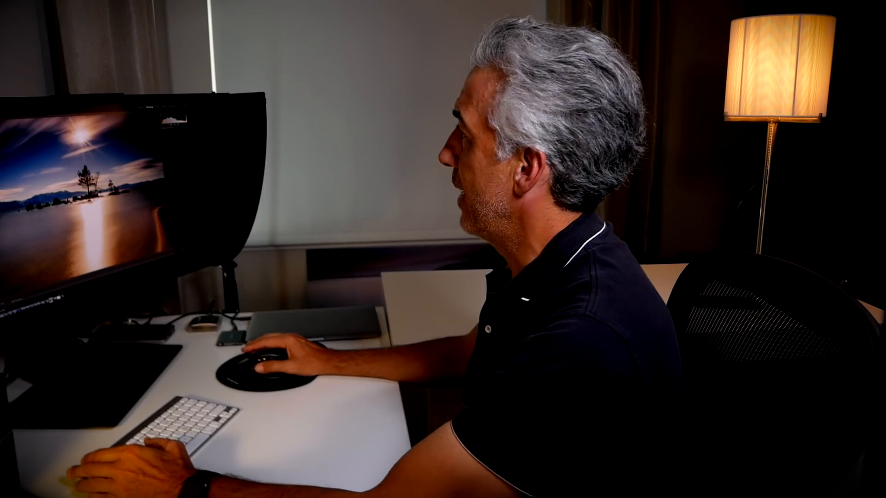